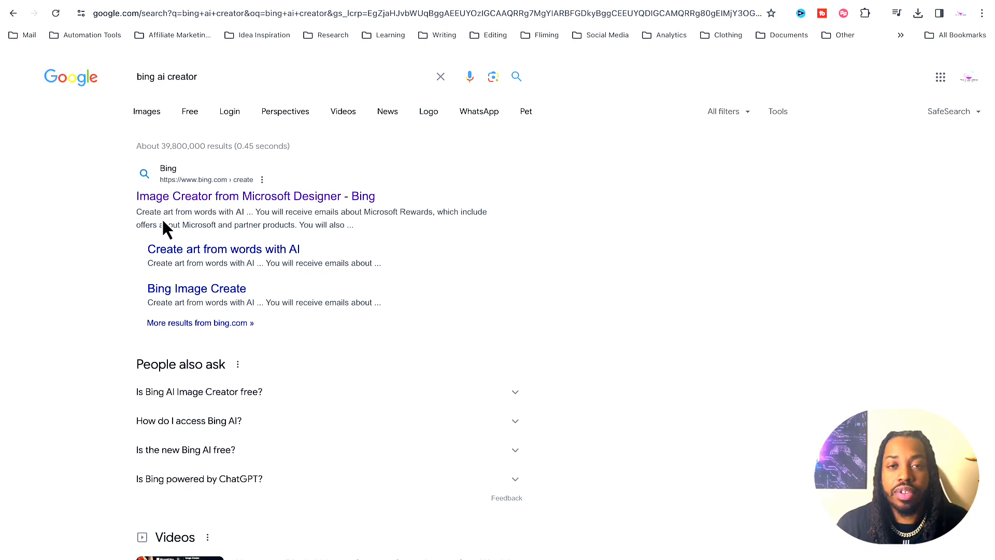
Step: Open Bing's Image Creator from the search results and generate images from the prompt "create a airplane logo named fly"
click(163, 197)
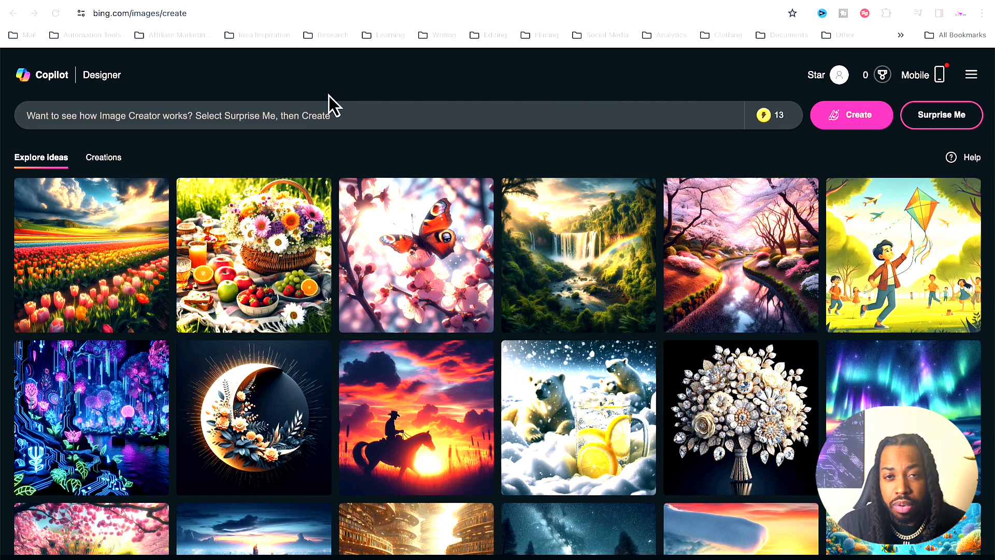
click(292, 115)
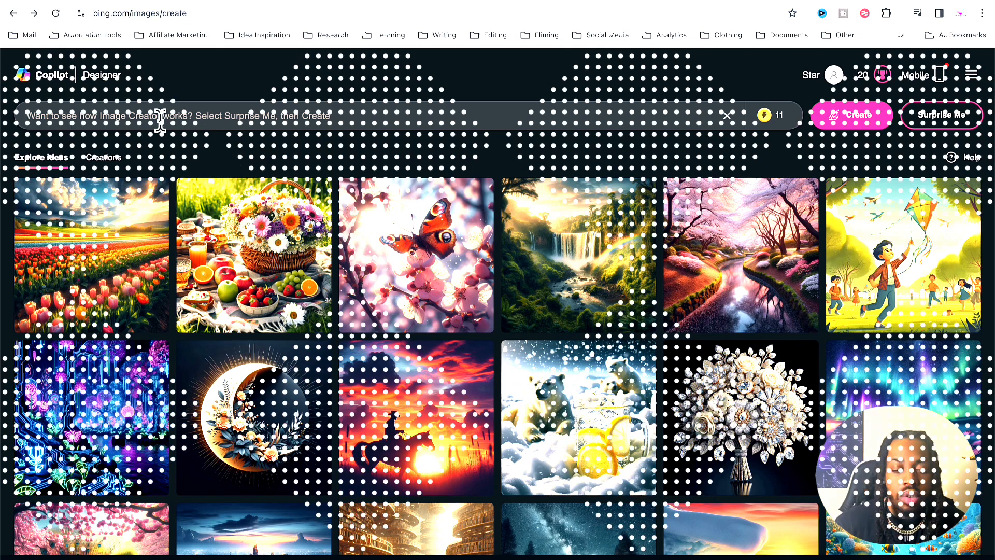
text(c)
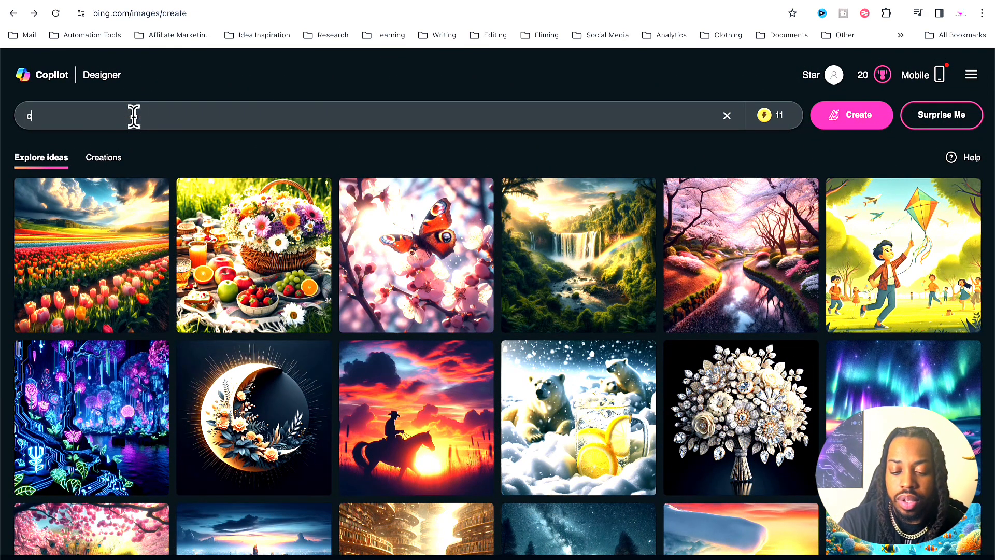
text(reate a)
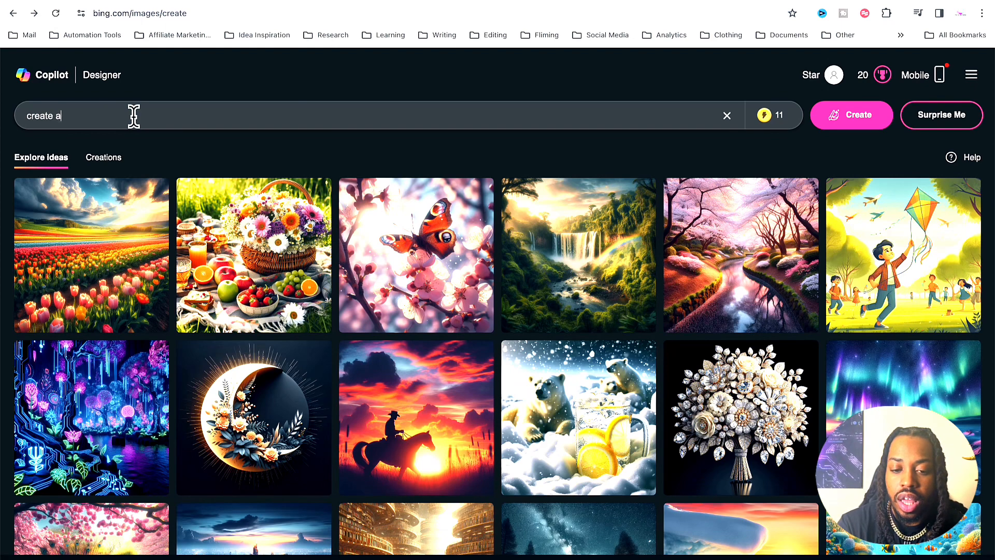
text( a)
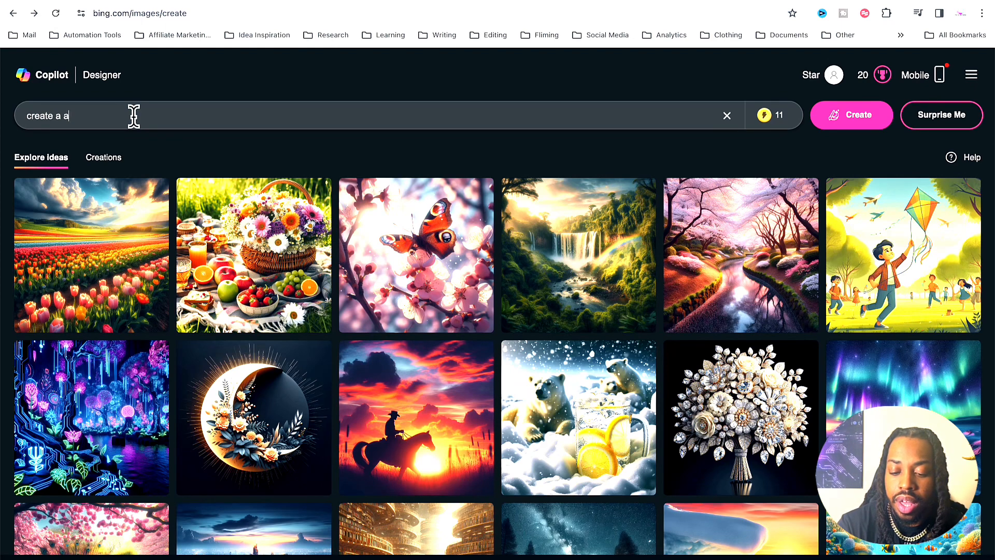
text(irplan)
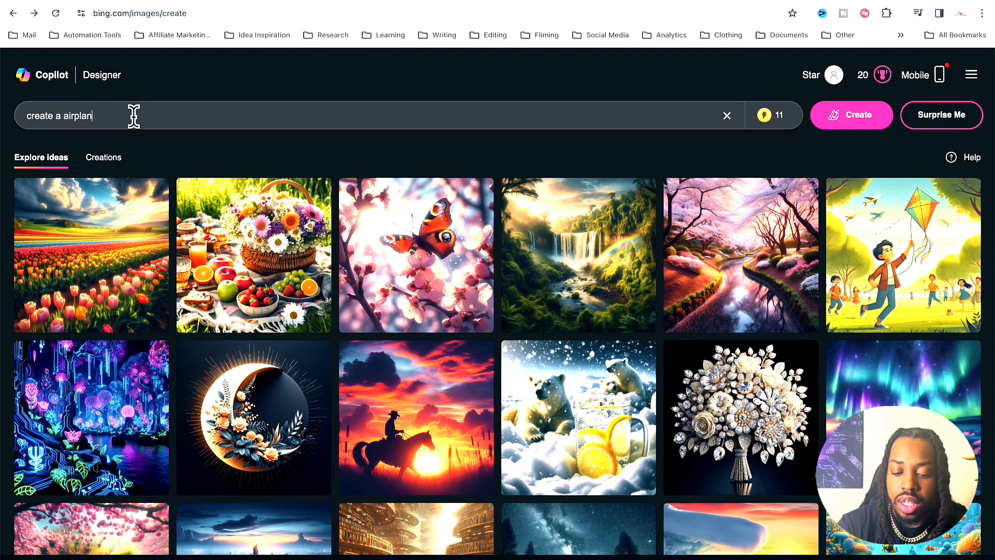
text(e logo)
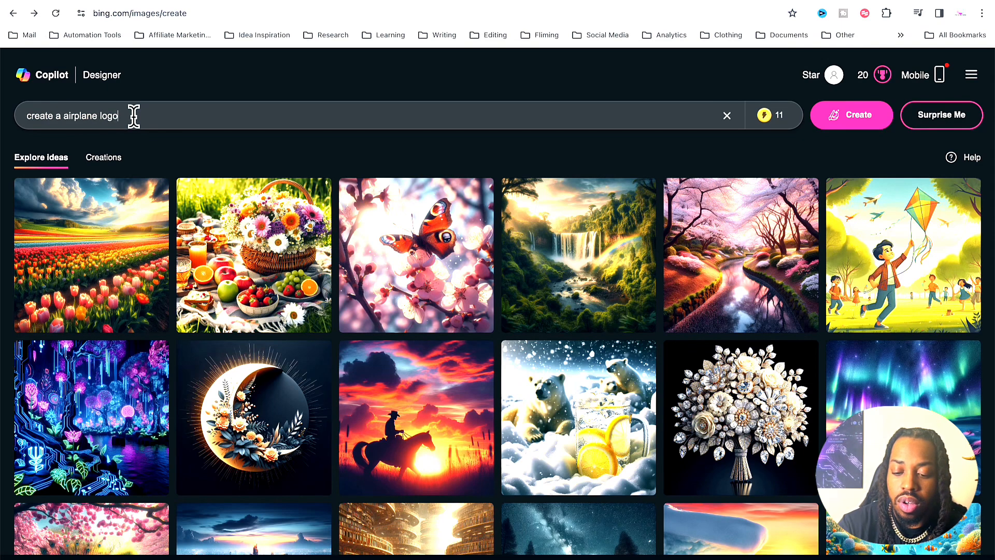
text( named fly)
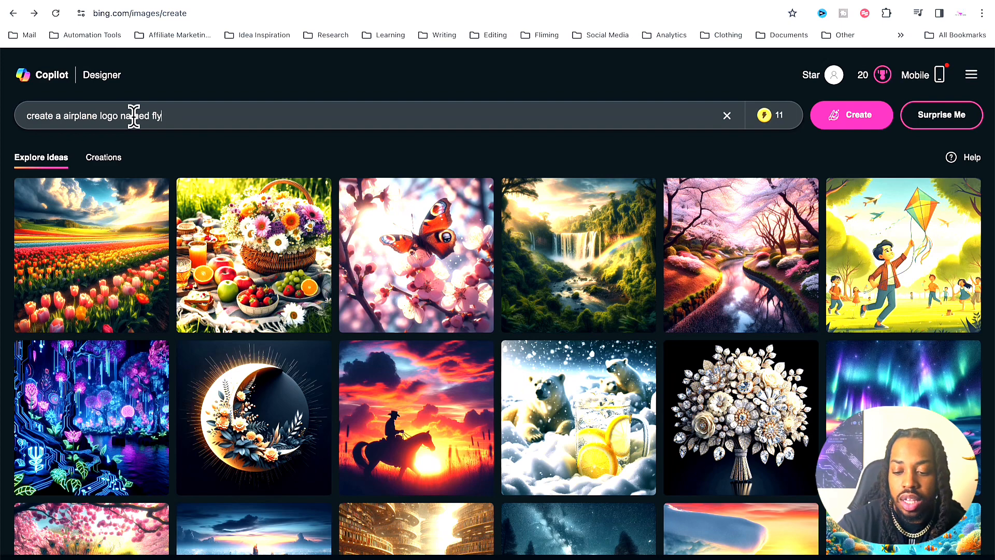
key(Return)
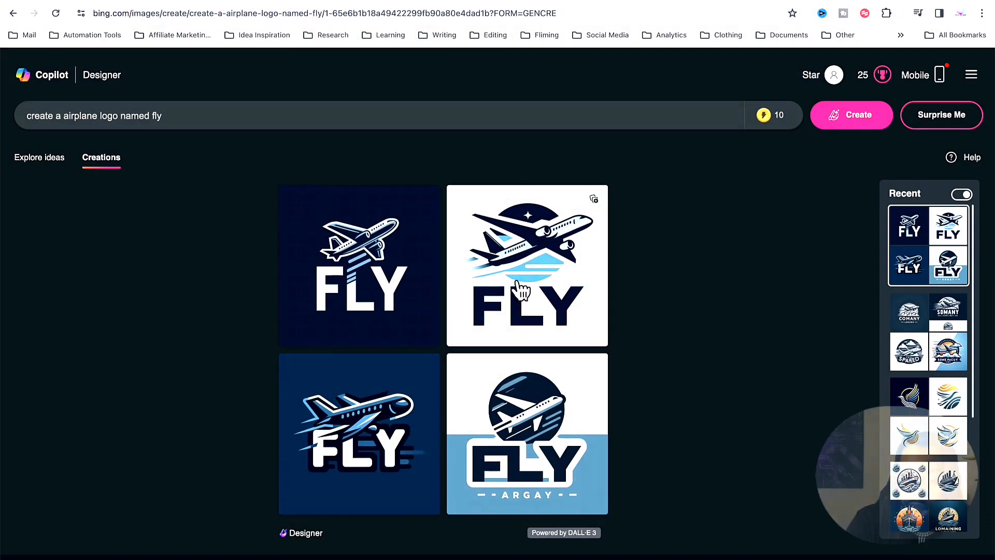
Step: Download the generated FLY logo with the dark airplane on a plain white background and open the downloaded file
click(516, 284)
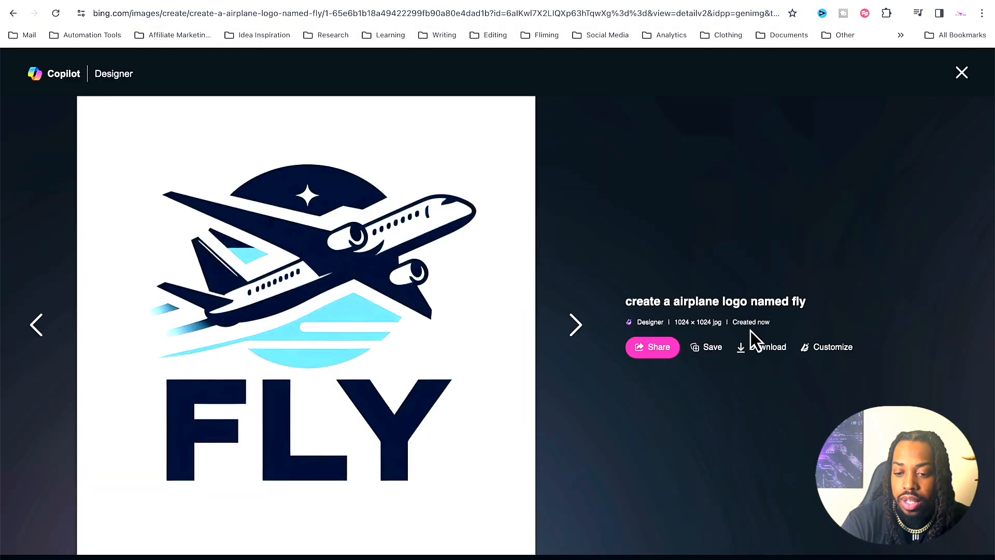
click(762, 349)
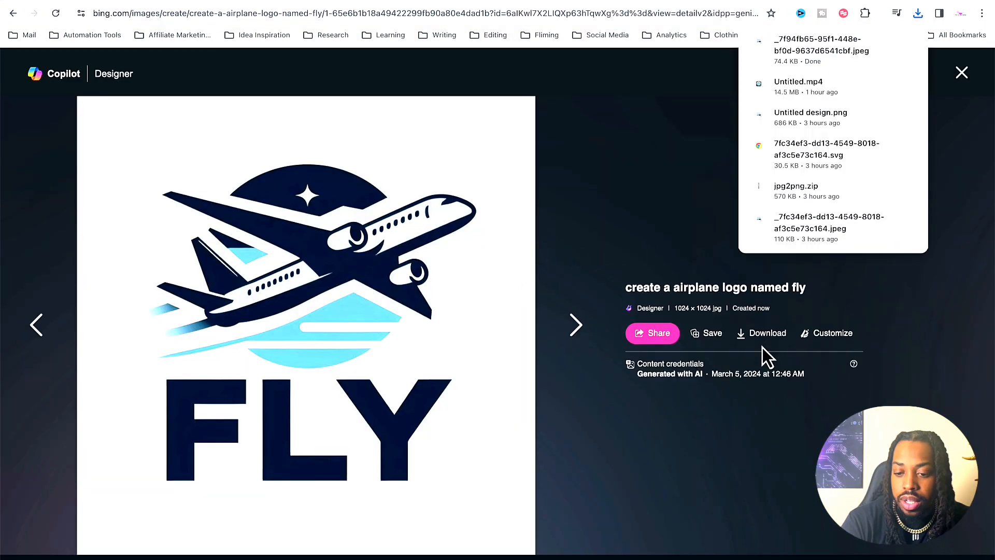
click(813, 40)
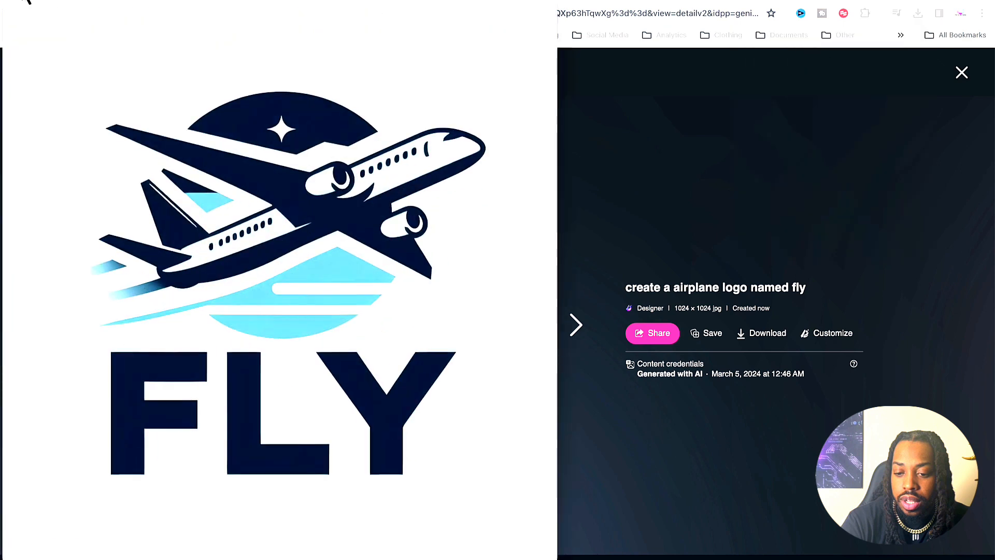
click(39, 2)
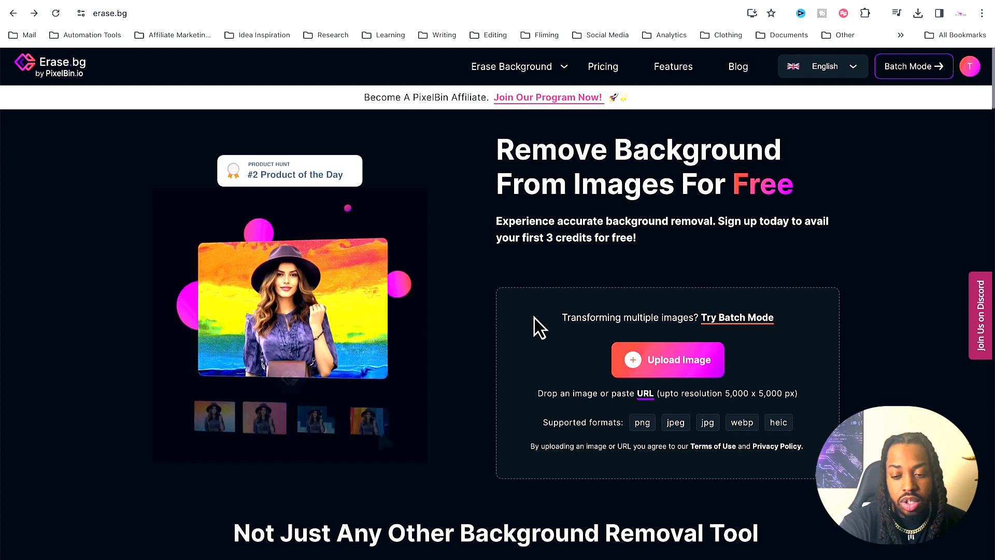
Step: In Erase.bg, upload Fly Logo.jpeg from the Downloads folder for background removal
click(668, 360)
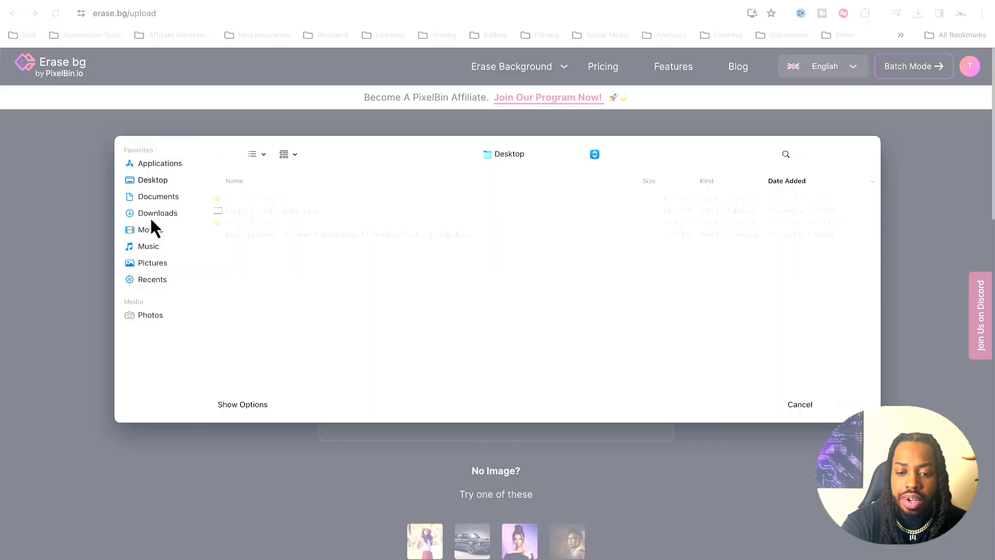
click(150, 217)
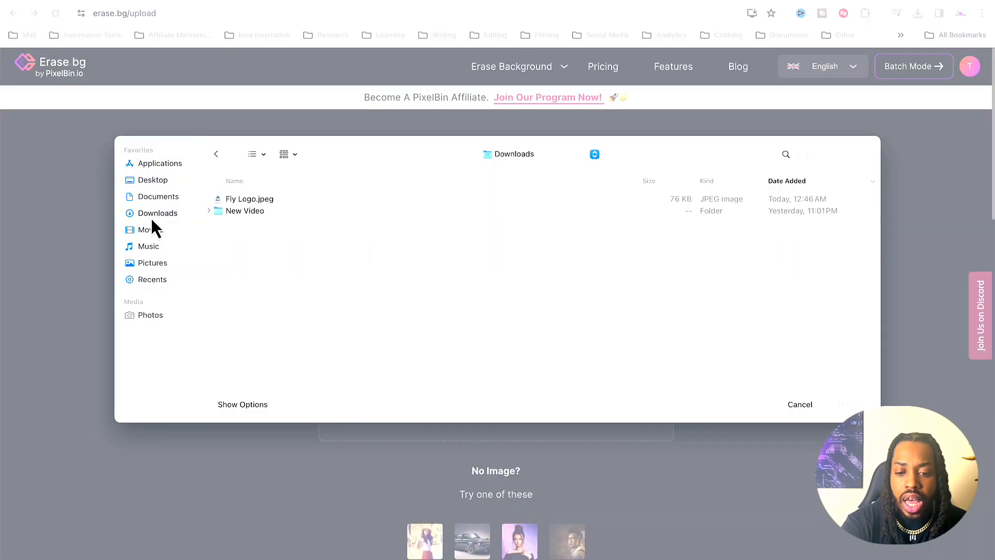
double_click(260, 198)
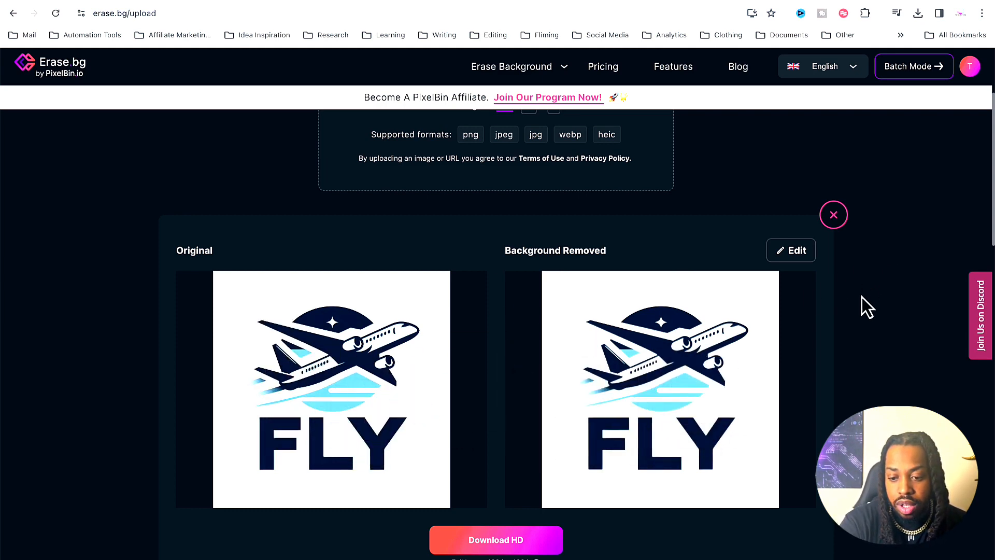
Step: Download the background-removed FLY logo in HD
scroll(813, 371, down, 1)
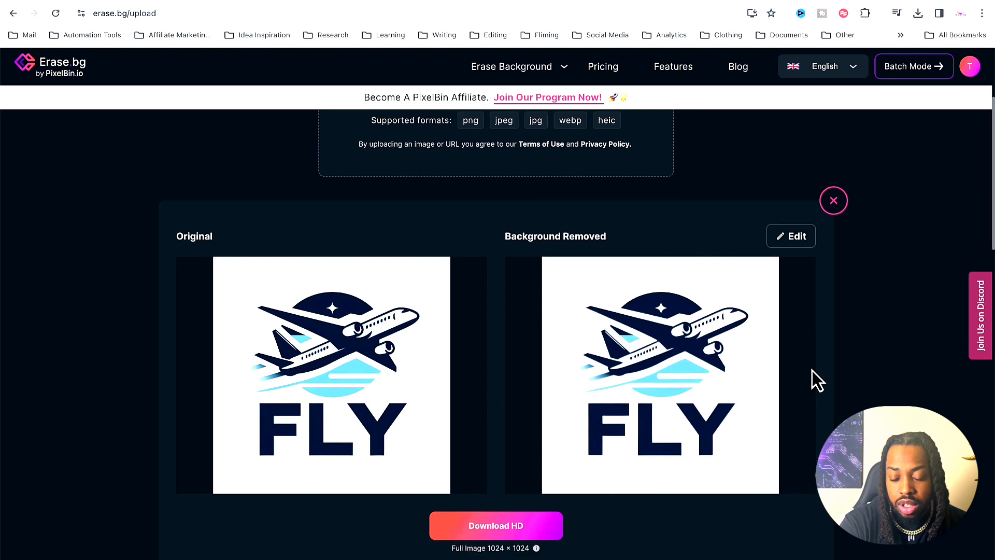
click(502, 527)
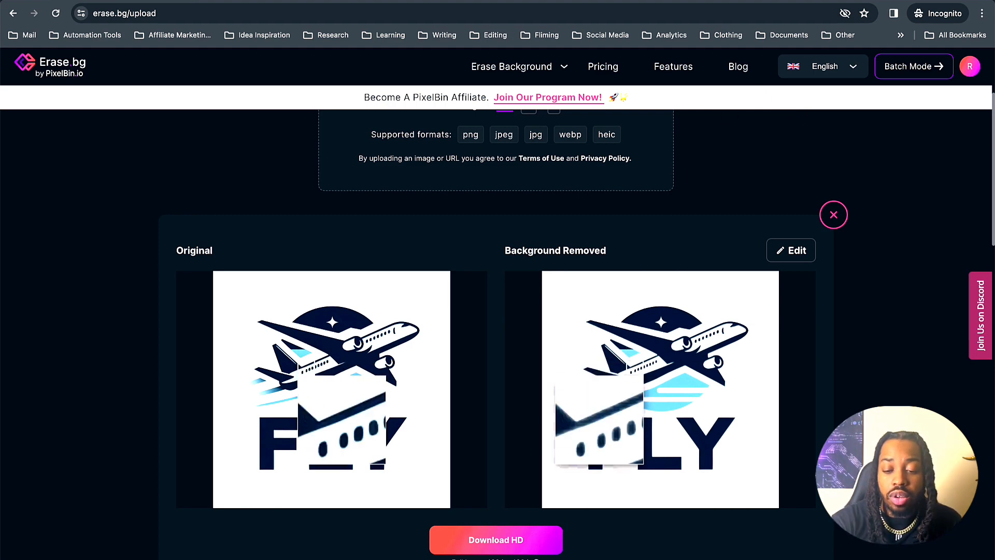
click(489, 543)
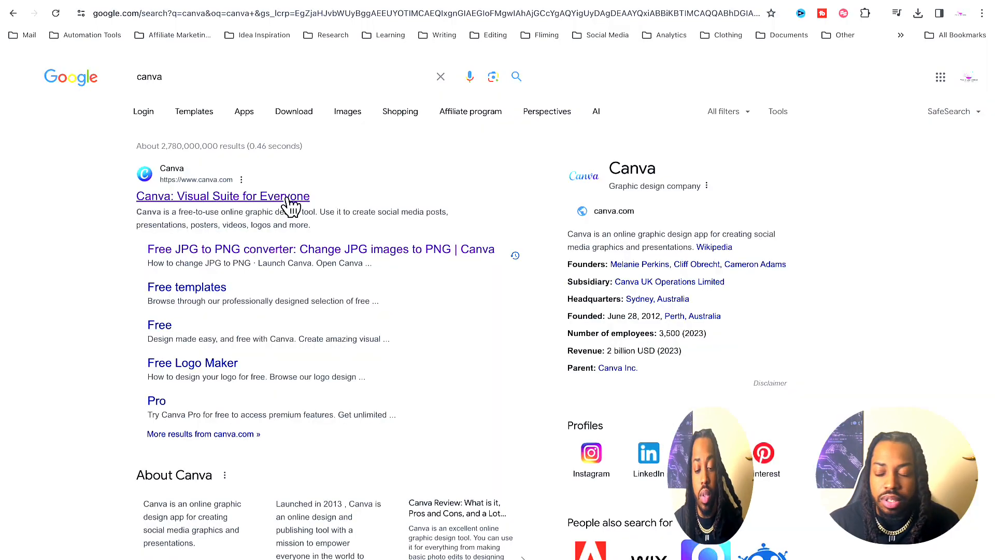
Step: Open Canva, search its templates for ebook, and start customizing the Blue Minimal Fantasy E-Book Cover template
click(286, 197)
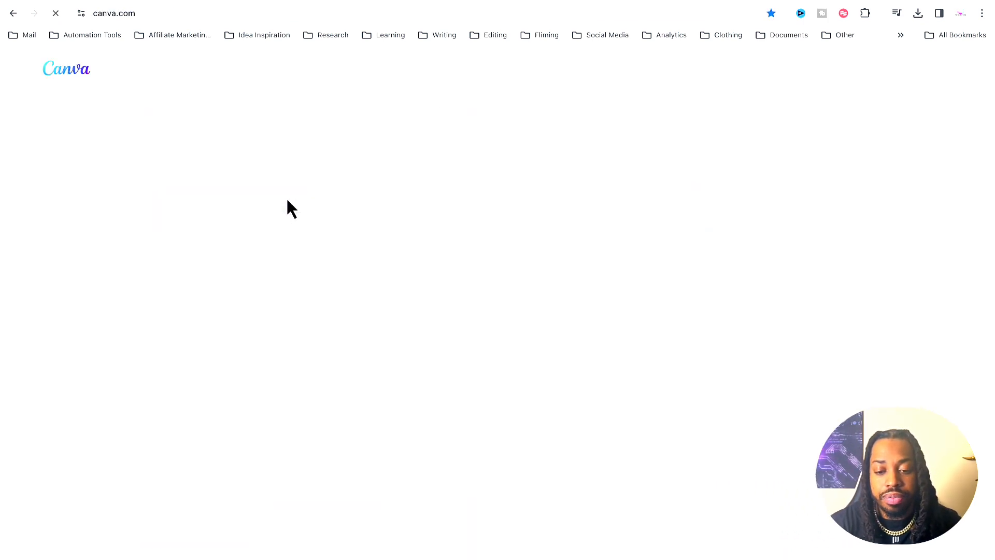
click(477, 201)
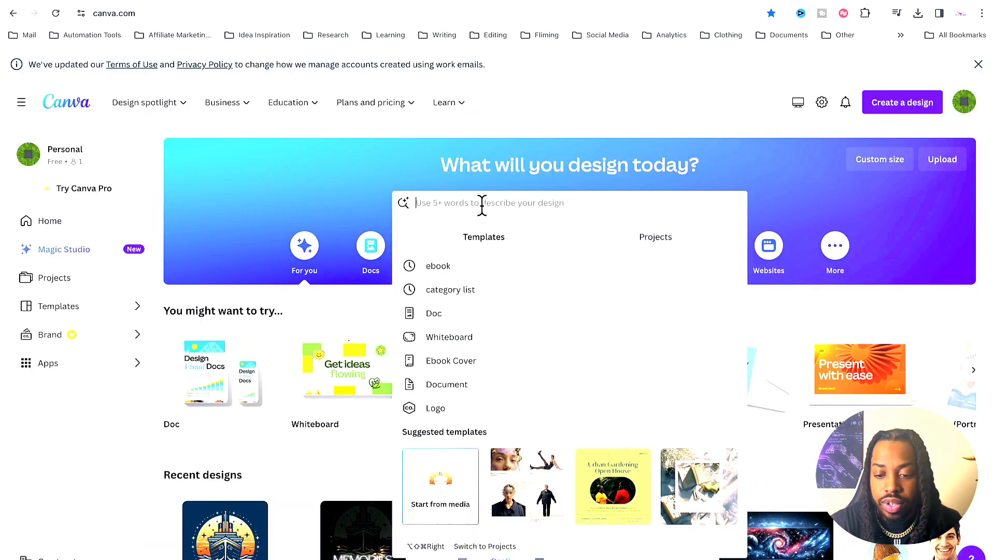
click(510, 266)
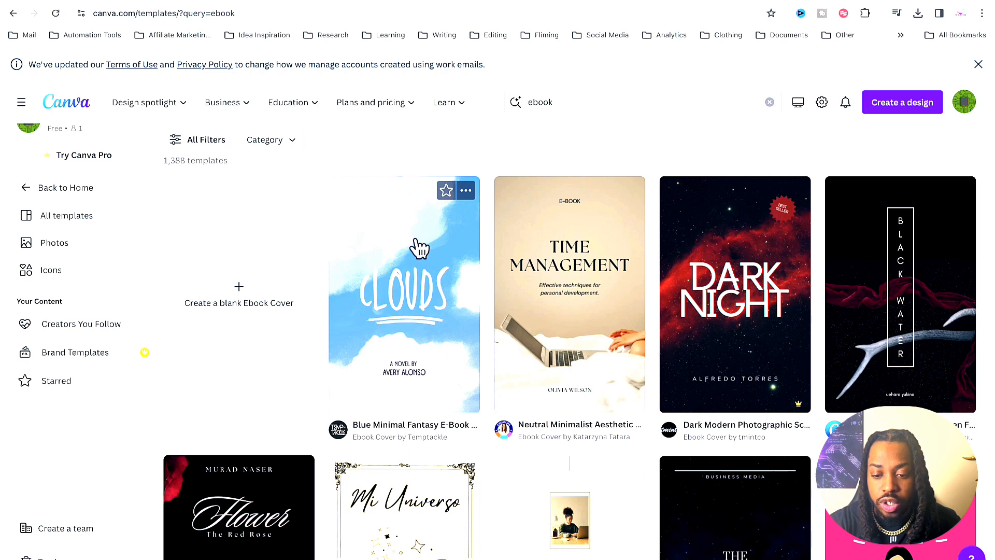
click(419, 248)
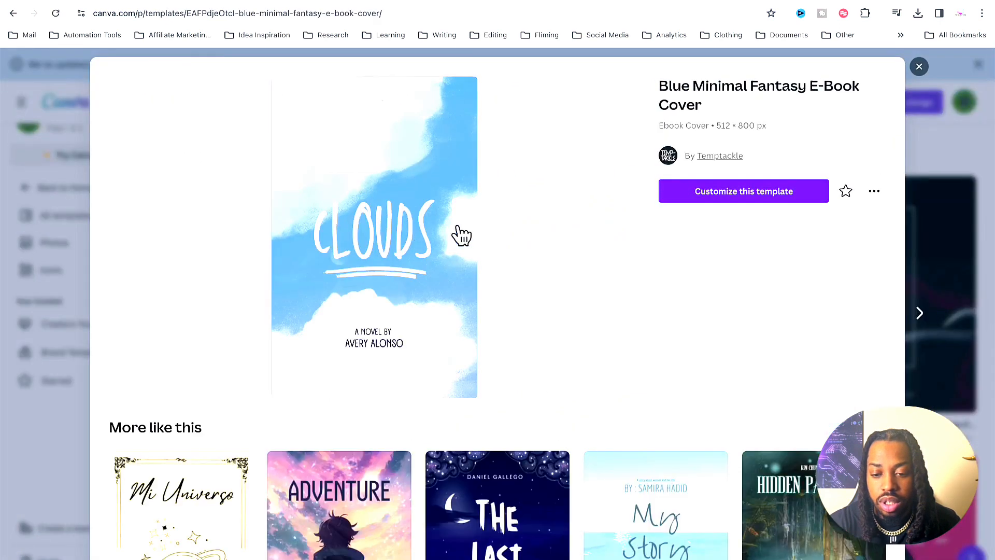
click(773, 197)
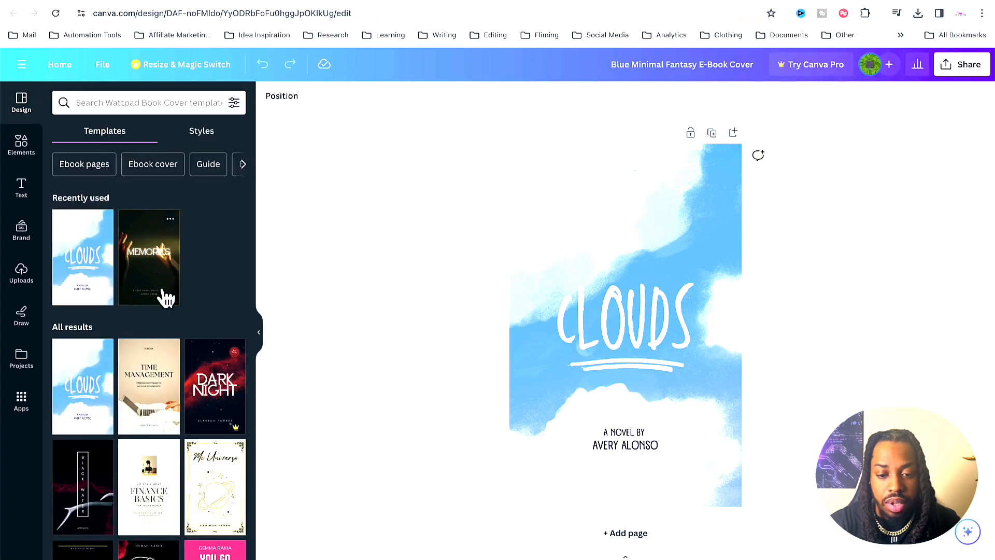
Step: Upload Fly Logo Done.png from the Downloads folder to the Canva image uploads
click(21, 280)
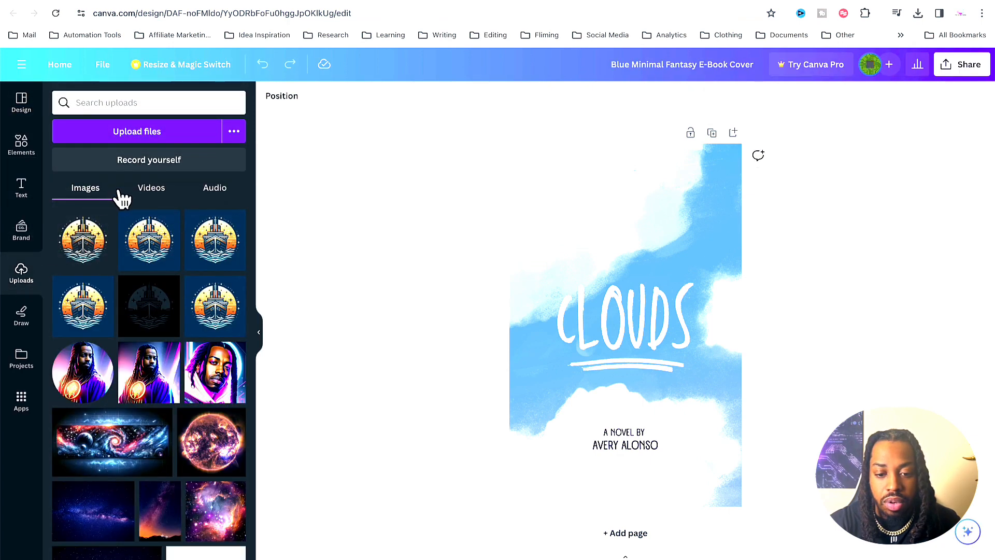
click(115, 134)
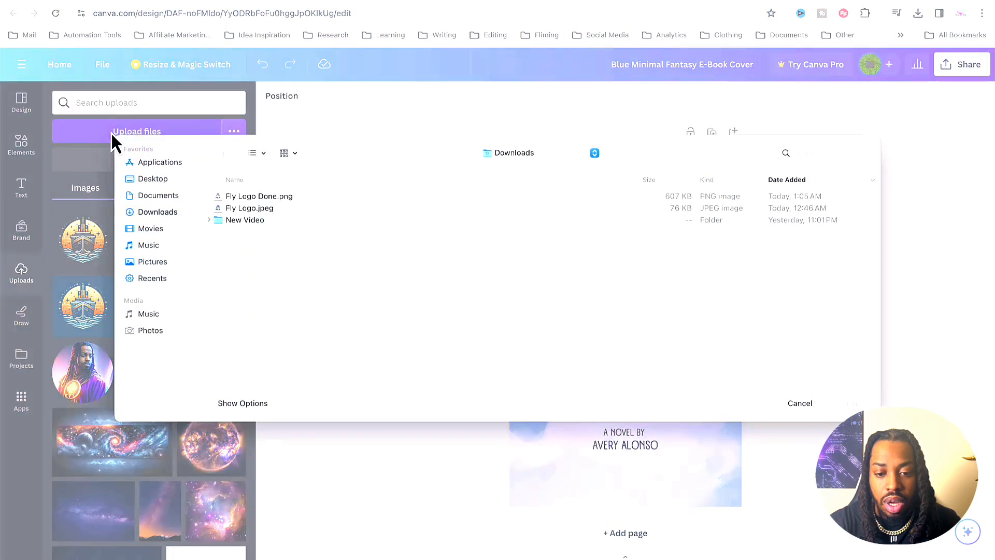
double_click(271, 203)
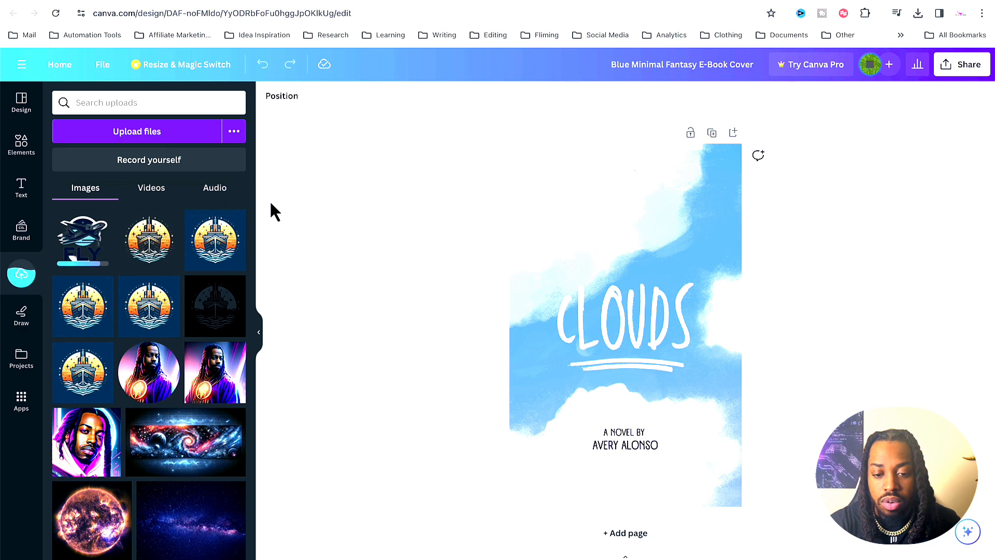
Step: Add the uploaded FLY logo to the ebook cover and place it above the CLOUDS title
click(83, 250)
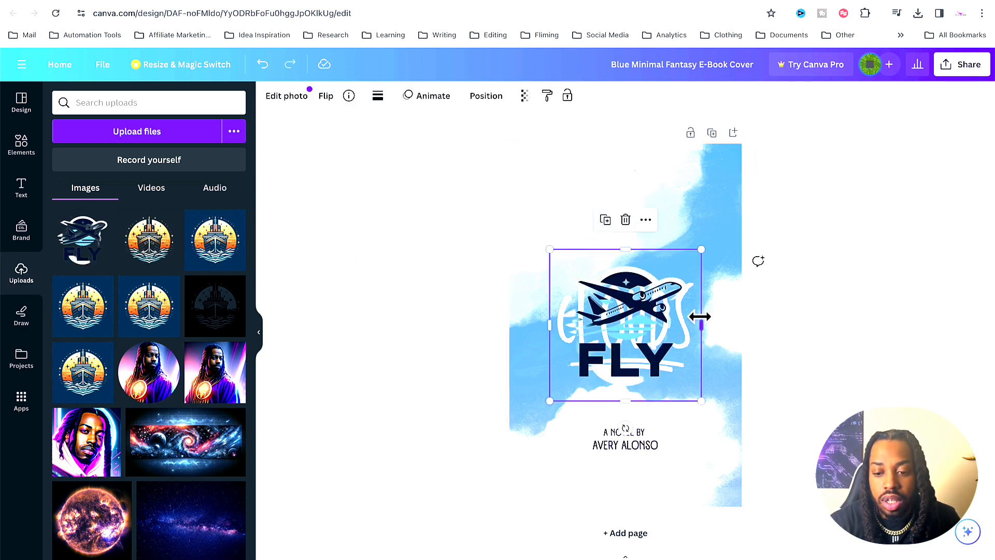
drag(666, 319, 665, 207)
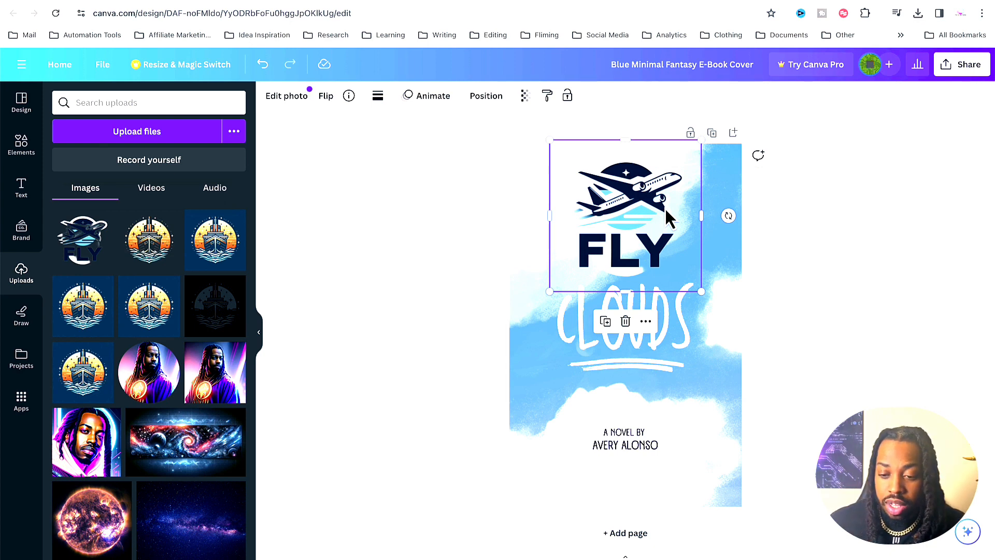
click(915, 281)
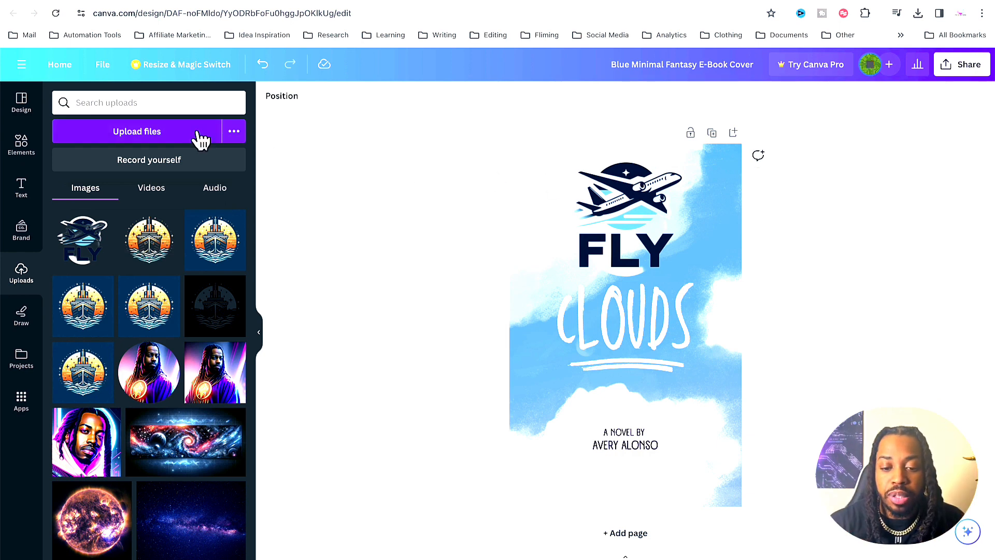
Step: Add the uploaded ship logo with the transparent background to the cover and move it down over the author text
click(148, 246)
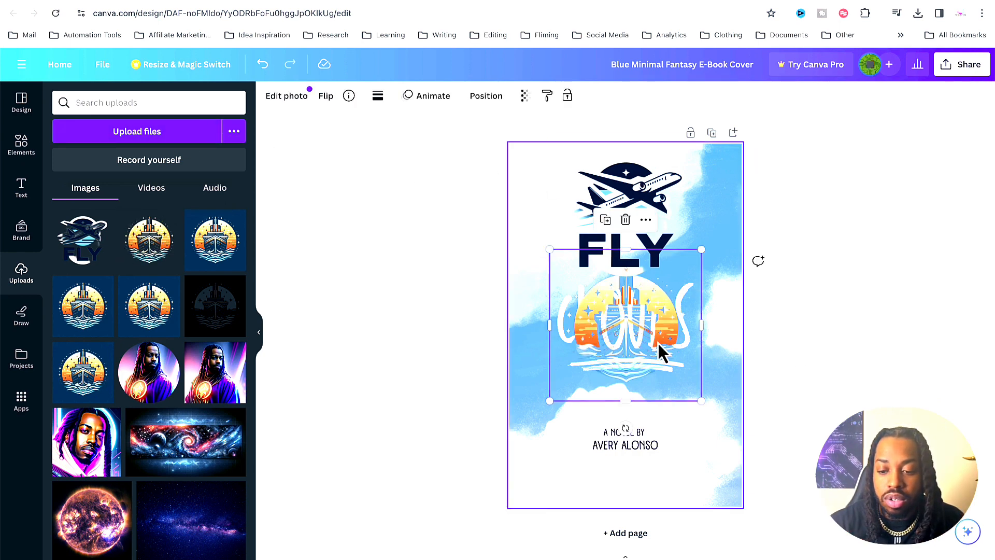
drag(641, 337, 640, 451)
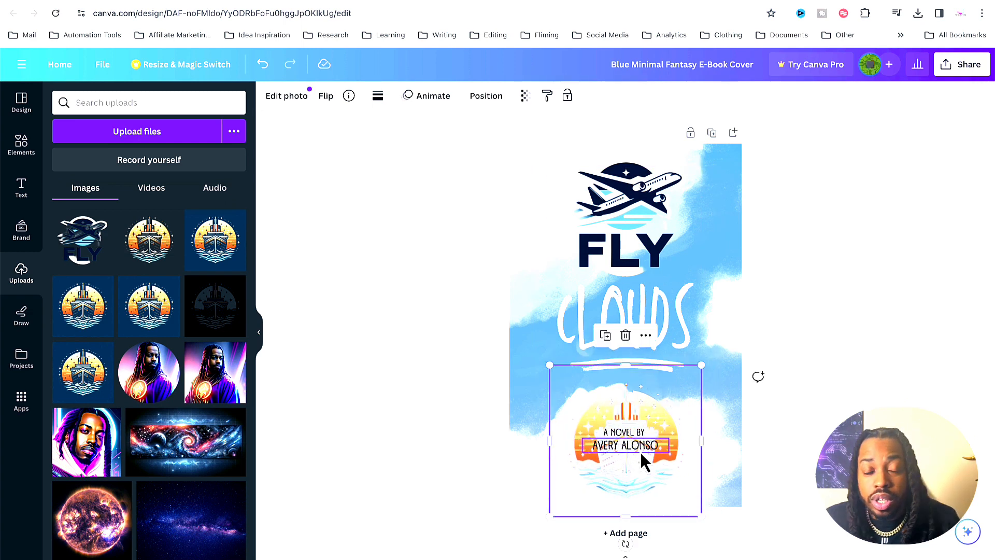